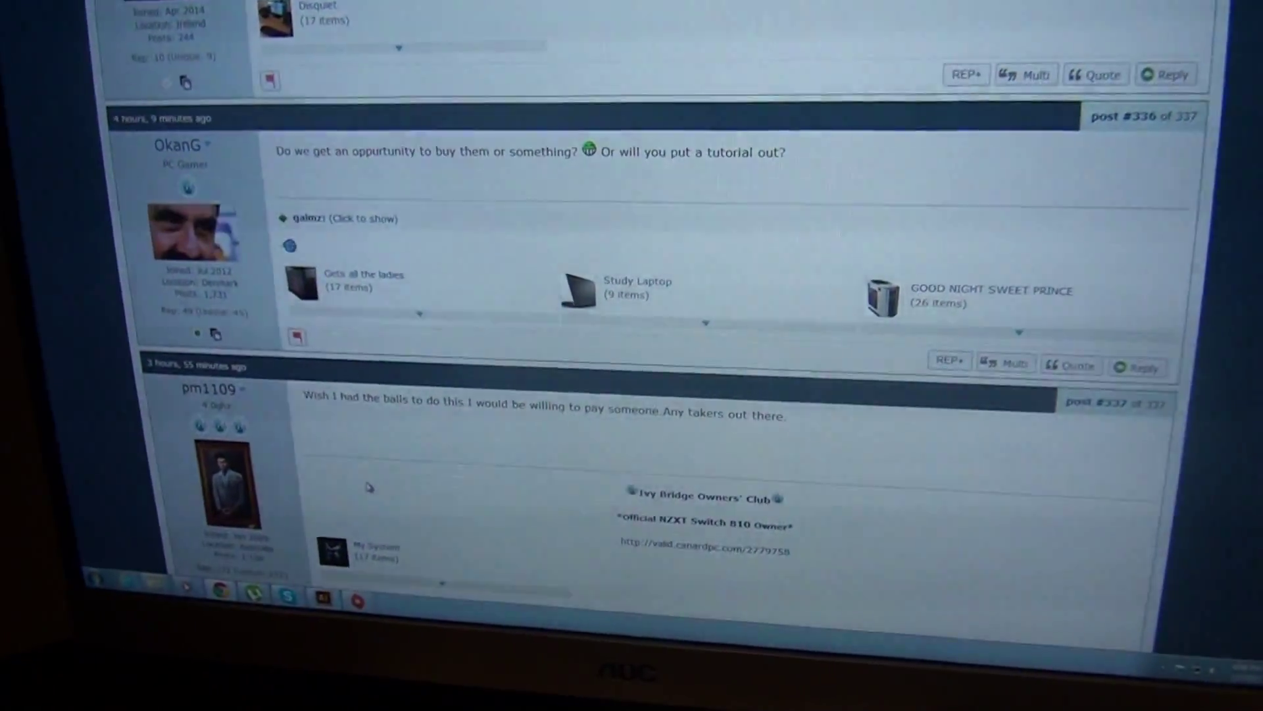
scroll(375, 491, up, 2)
scroll(354, 494, down, 1)
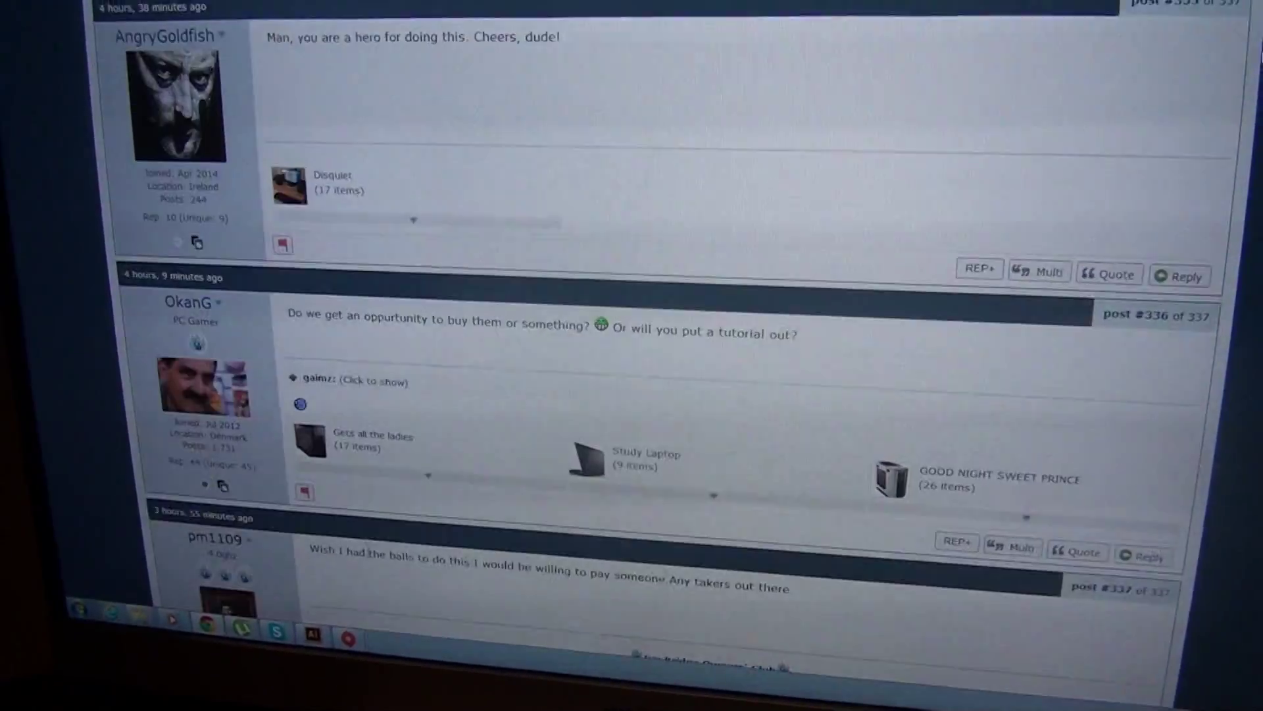
scroll(354, 494, down, 2)
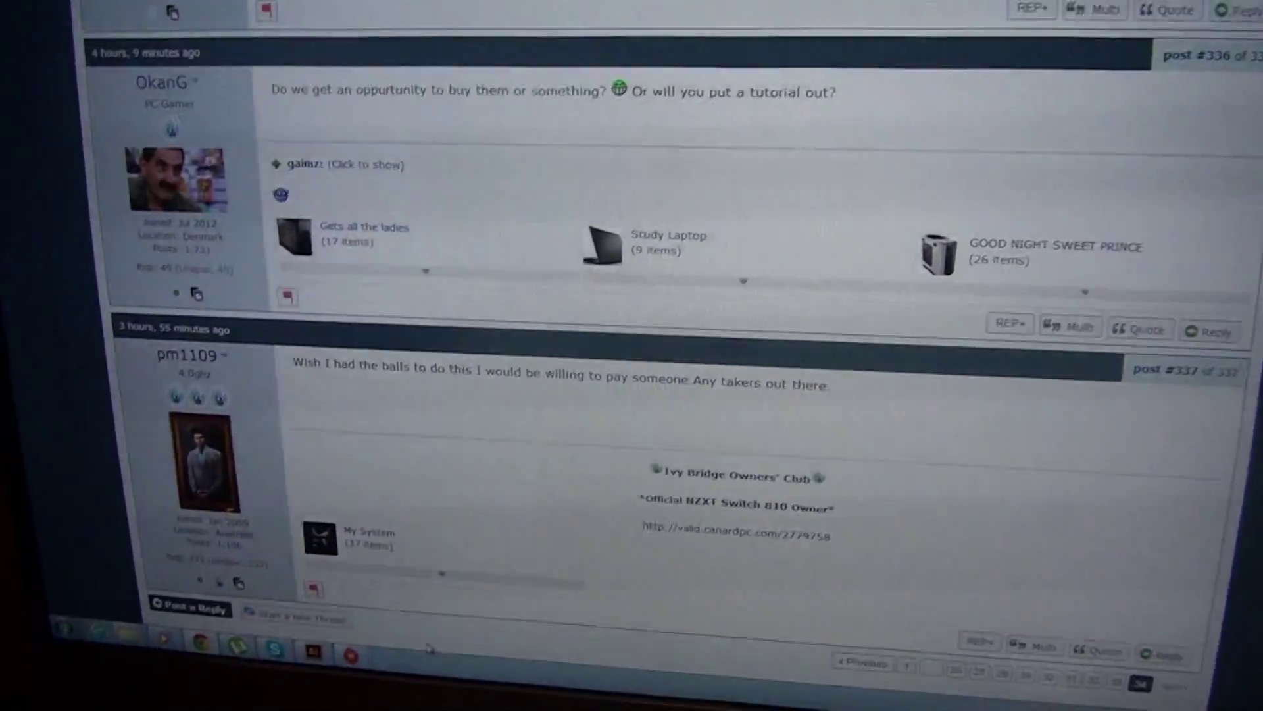